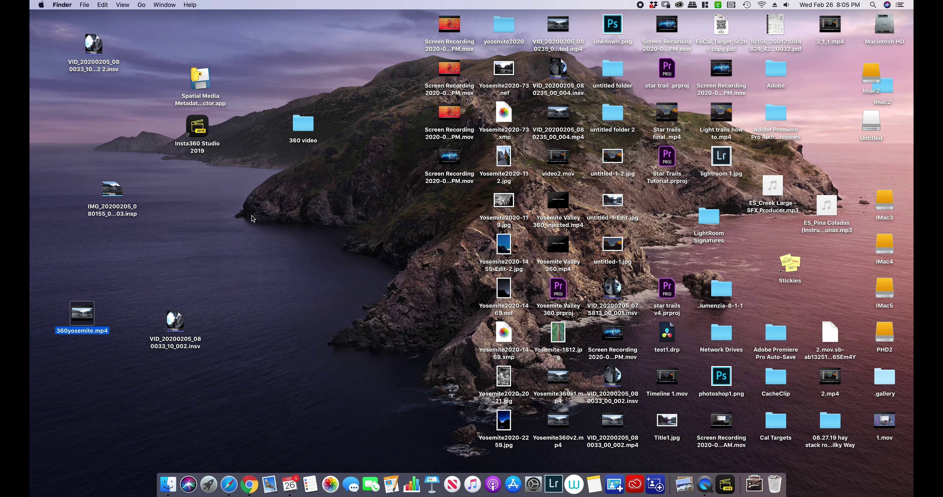
Step: Open VID_20200205_080033_00_002.insv in Insta360 Studio 2019 from Finder and pause playback
right_click(180, 321)
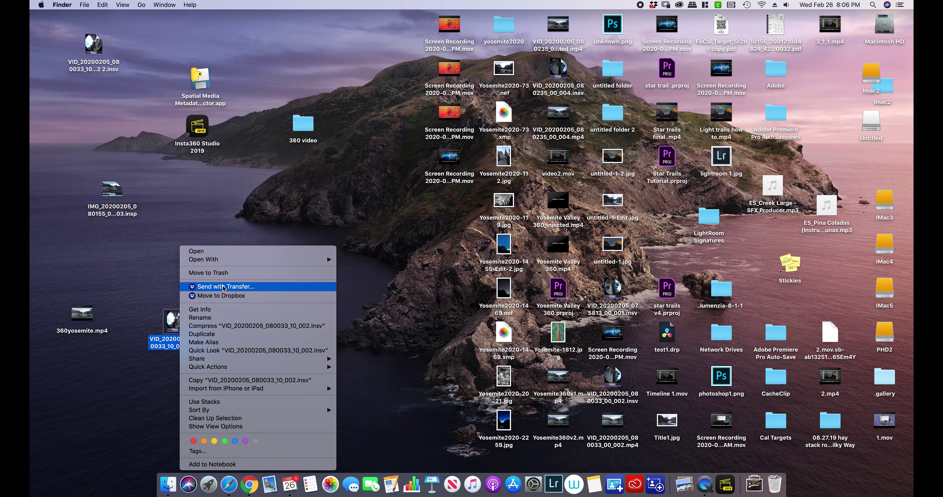
mouse_move(268, 260)
left_click(372, 259)
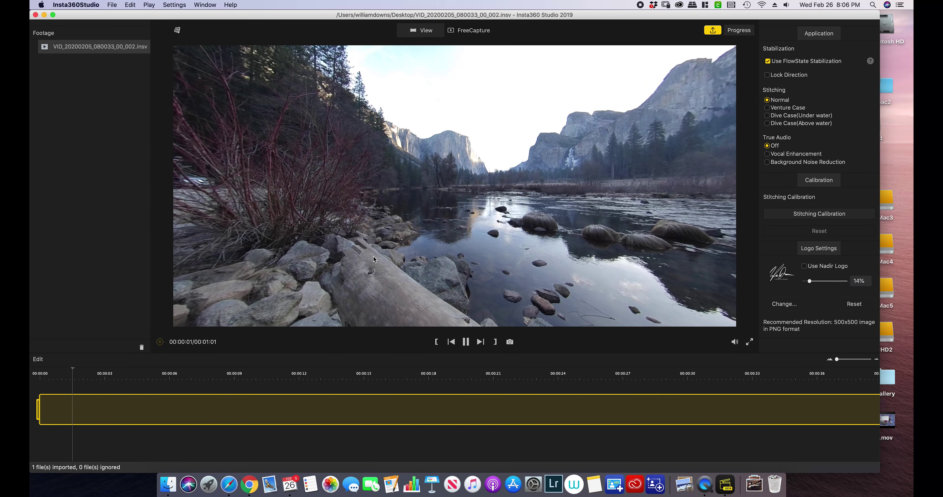
left_click(466, 343)
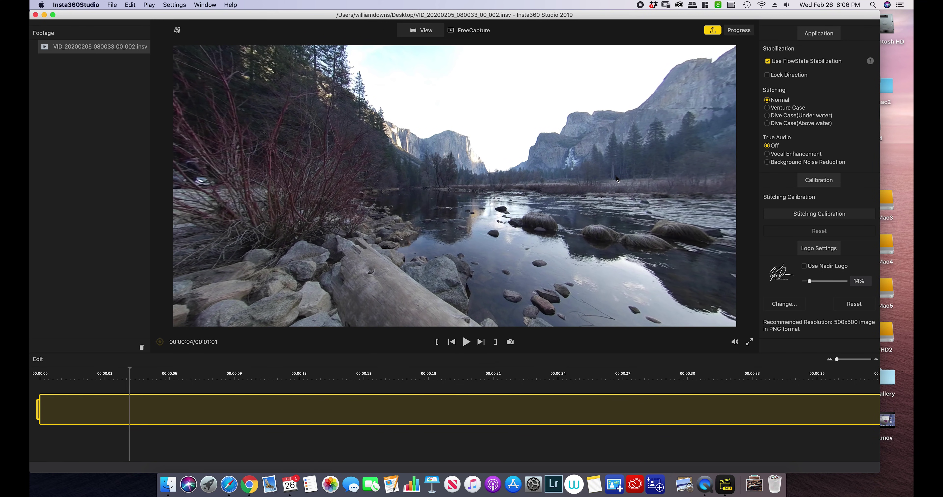
Step: Pan left and right around the paused Yosemite 360 scene to look around
left_click_drag(615, 176, 529, 176)
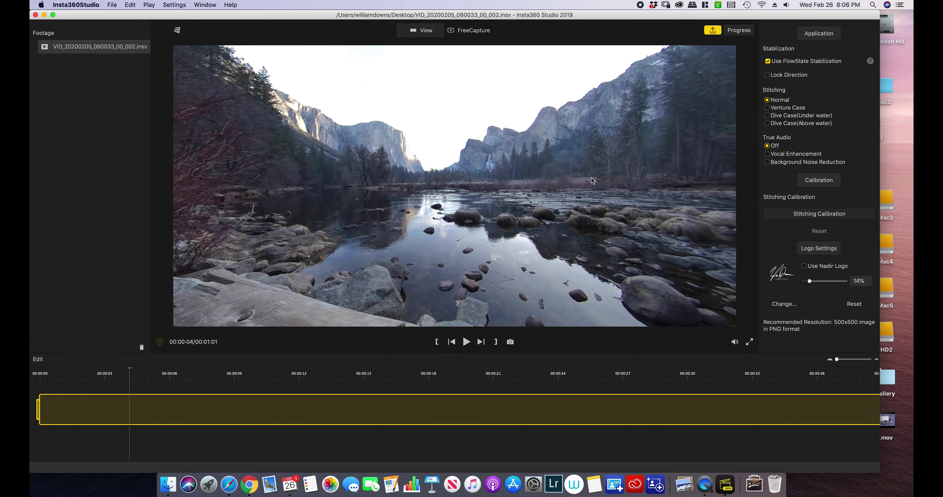
left_click_drag(591, 179, 507, 182)
left_click_drag(610, 173, 666, 153)
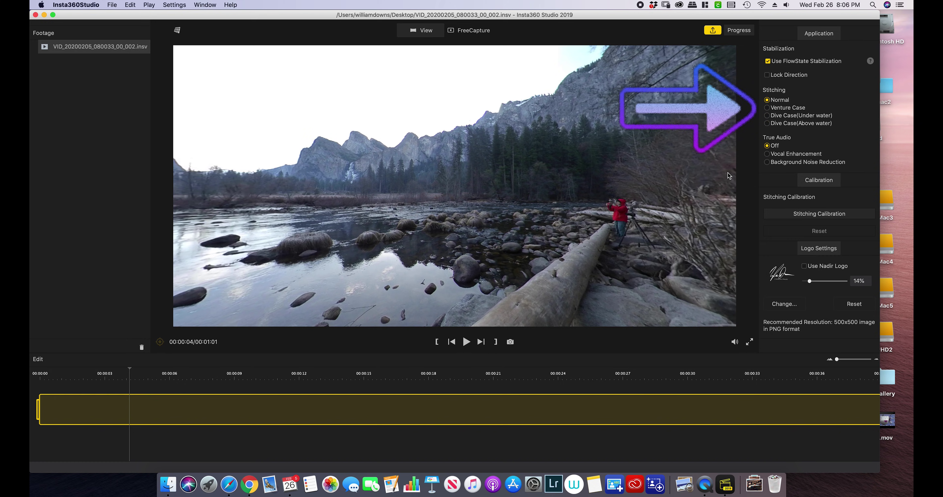
left_click_drag(647, 171, 531, 172)
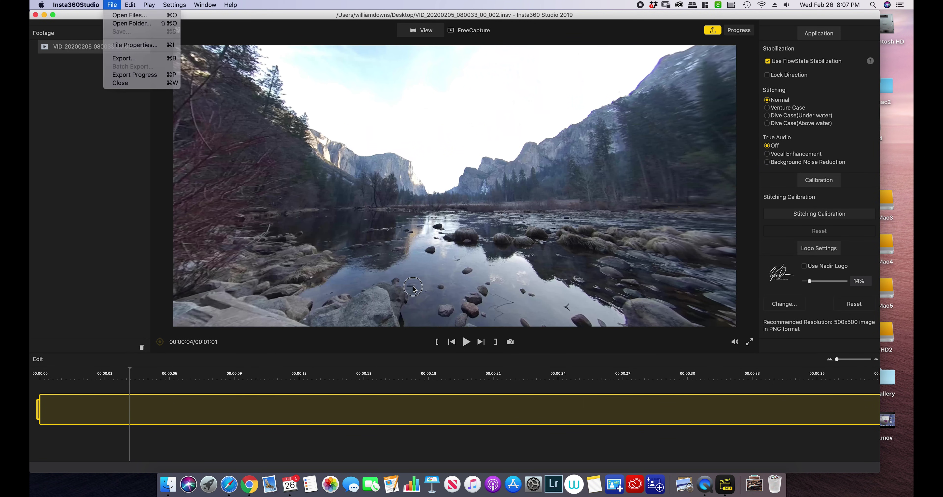
left_click(413, 289)
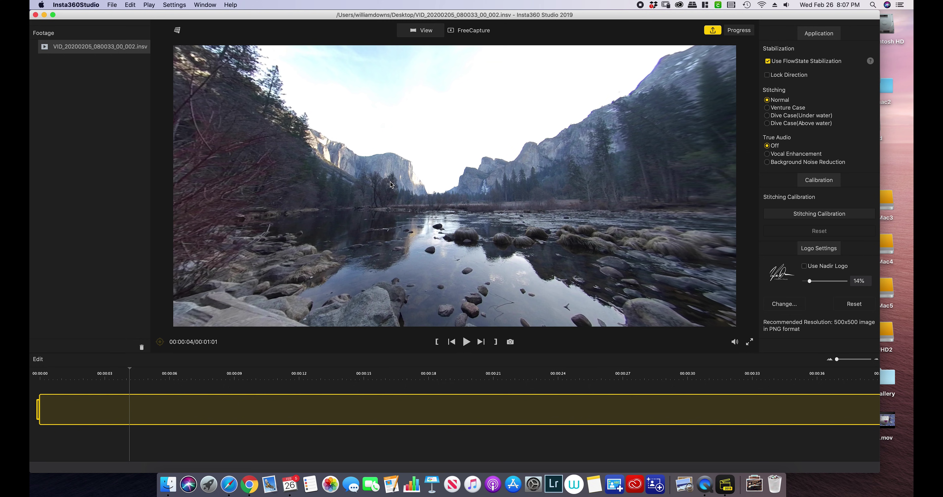
left_click(178, 32)
Step: Preview the clip in Tiny Planet, then Crystal Ball, rotating the ball toward the trees
left_click(216, 43)
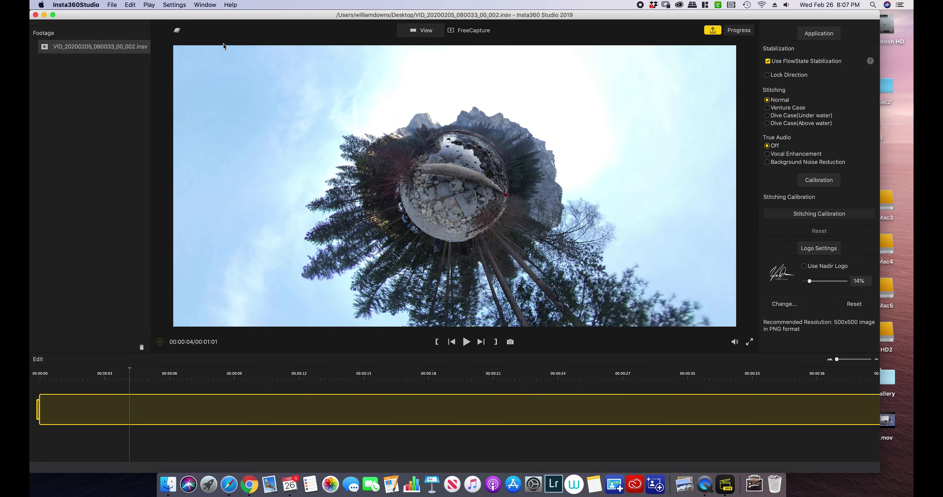
left_click(179, 31)
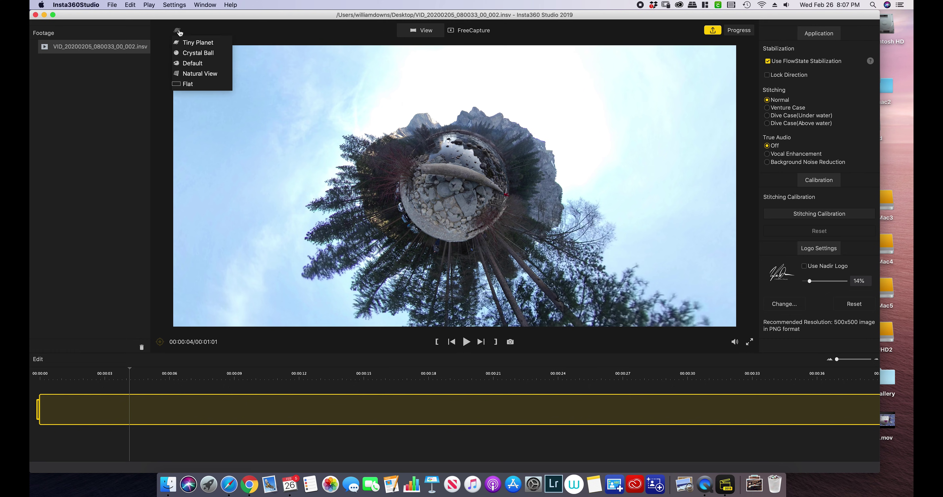
left_click(212, 54)
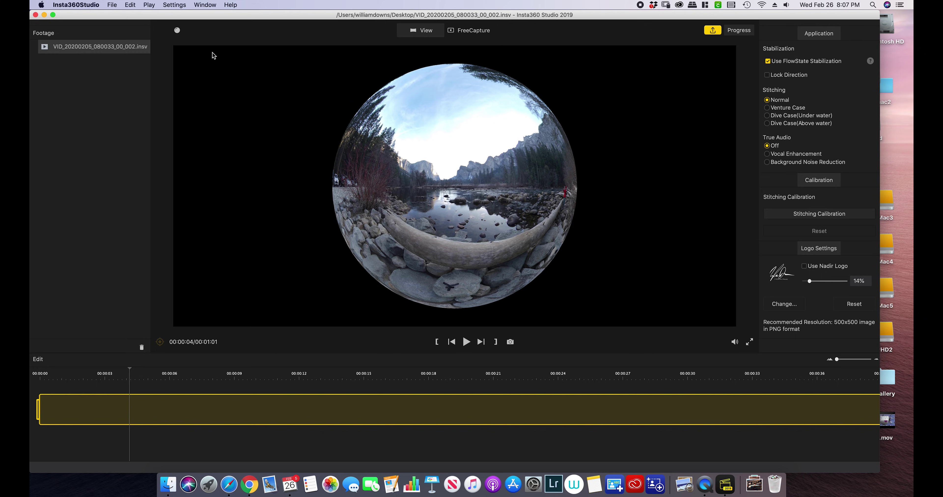
left_click_drag(416, 141, 549, 186)
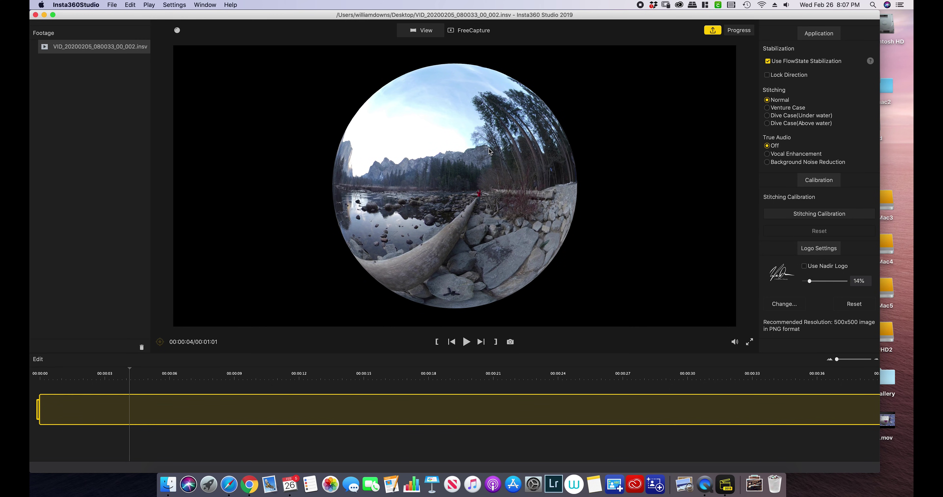
Step: Return to Default view, look toward the parking lot, then switch to Natural View
left_click(179, 32)
left_click(198, 64)
left_click_drag(479, 155, 568, 153)
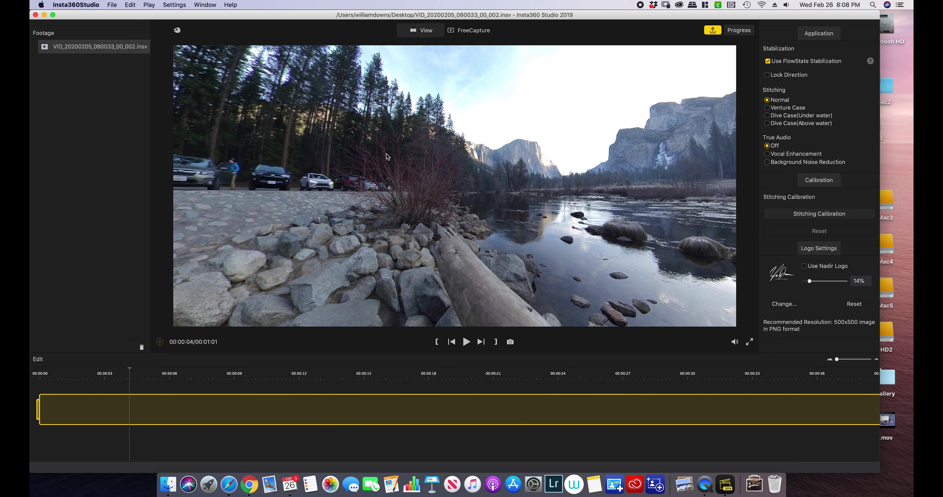
left_click_drag(324, 156, 469, 152)
scroll(464, 157, "down", 5)
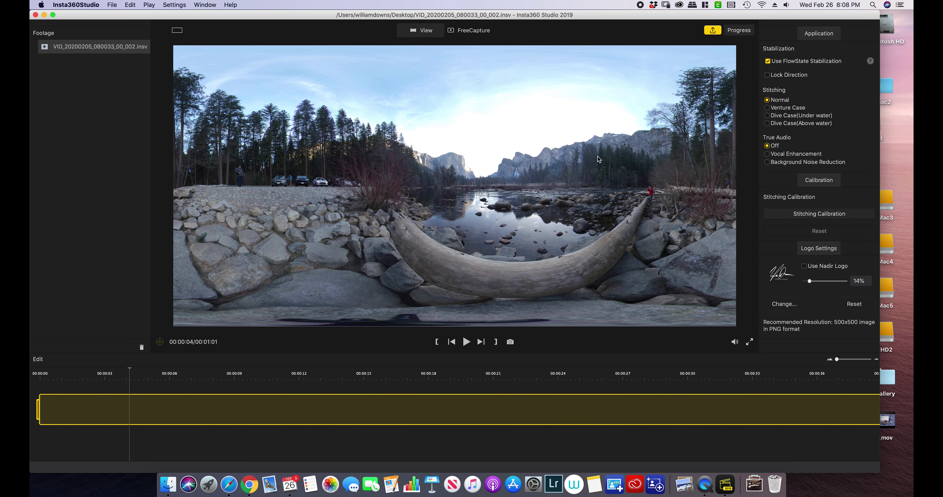
left_click(584, 158)
left_click(179, 32)
left_click(208, 75)
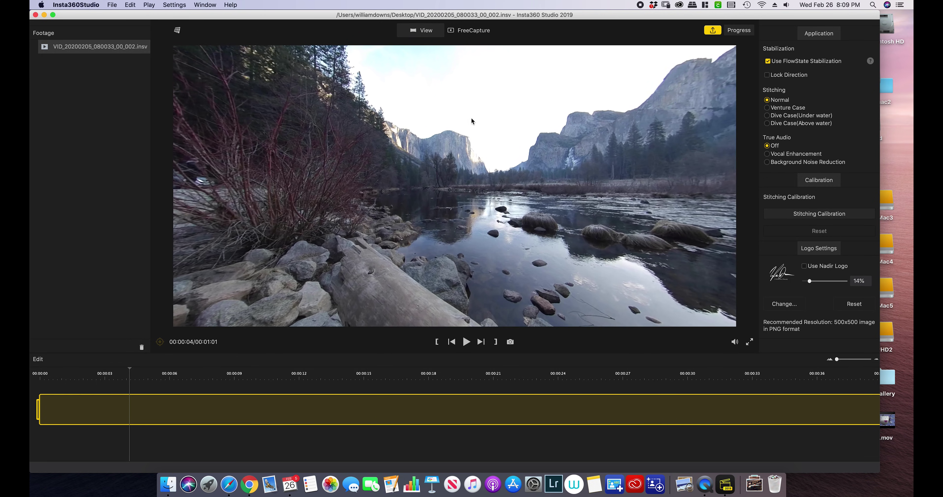
Step: Turn the Natural View from the parked cars to the river and cliffs
left_click_drag(471, 121, 461, 143)
left_click_drag(387, 146, 560, 75)
Step: Tilt down to the tripod, cover it with the 14% nadir logo, and check the result
left_click_drag(629, 225, 528, 34)
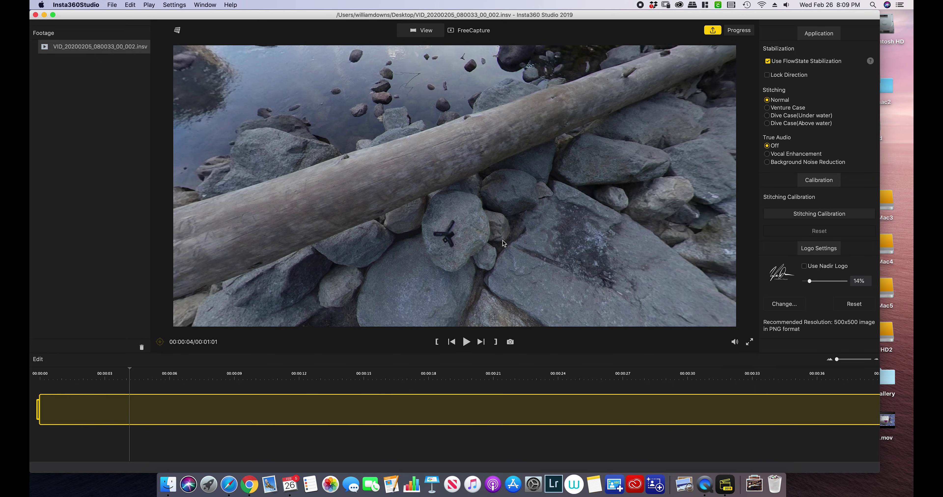
left_click_drag(502, 240, 706, 236)
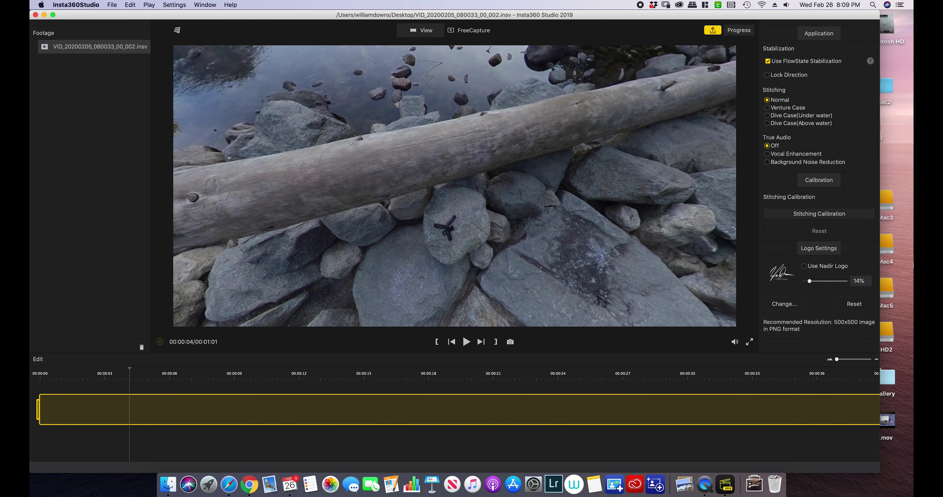
left_click(805, 267)
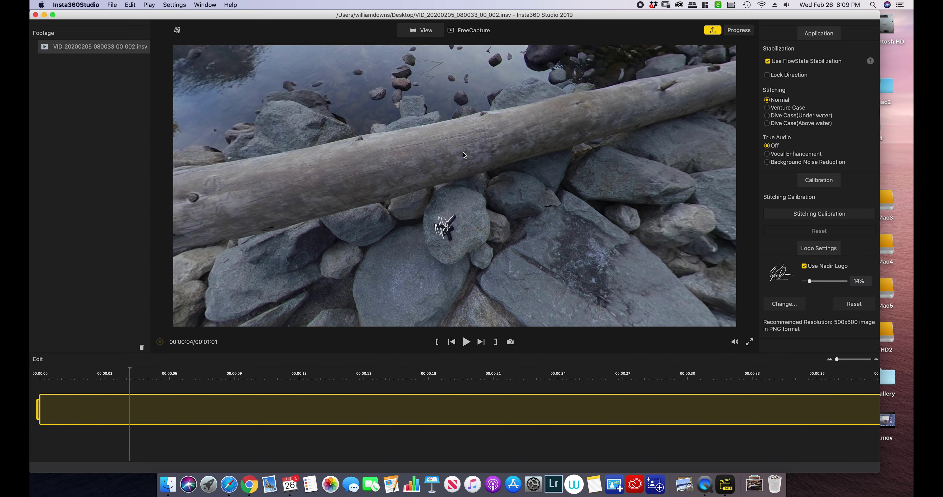
left_click_drag(463, 155, 529, 203)
left_click_drag(544, 236, 589, 148)
left_click_drag(573, 107, 569, 201)
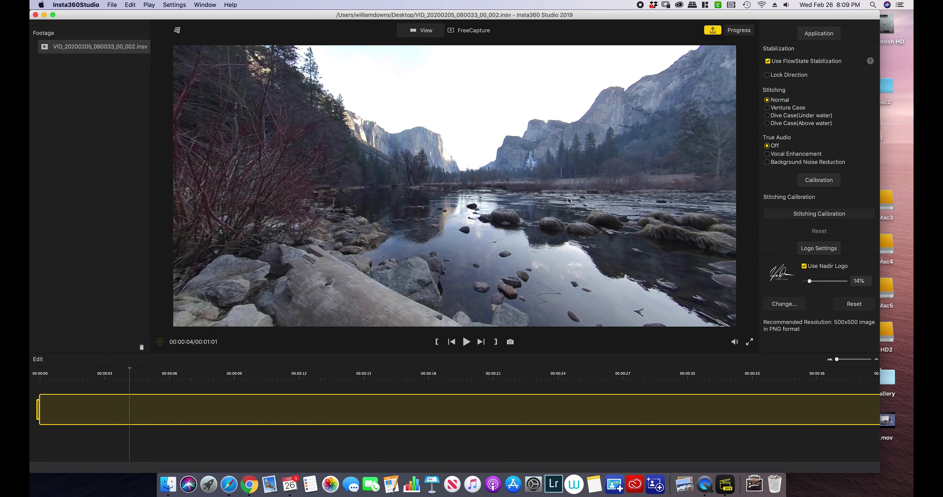
left_click(112, 6)
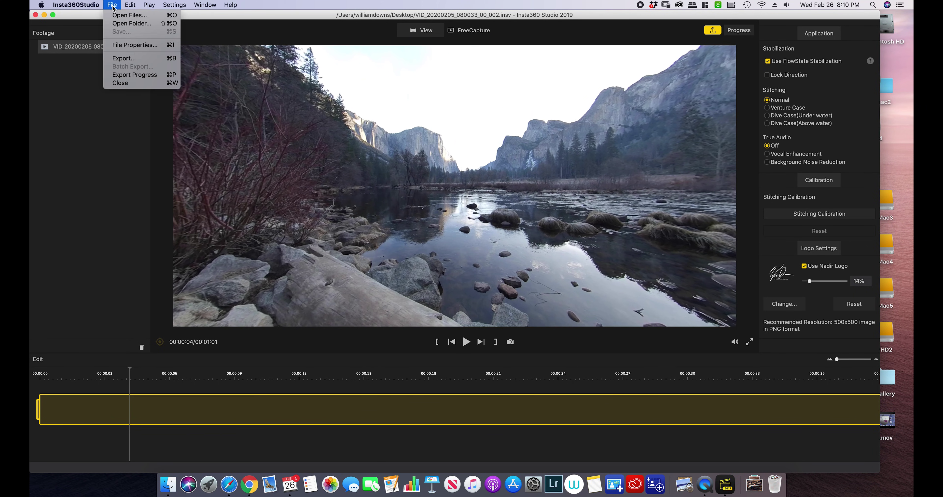
Step: Set the export to 5760x2880, 100 Mbps H.264 with Remove Grain on, then return to the desktop
left_click(133, 59)
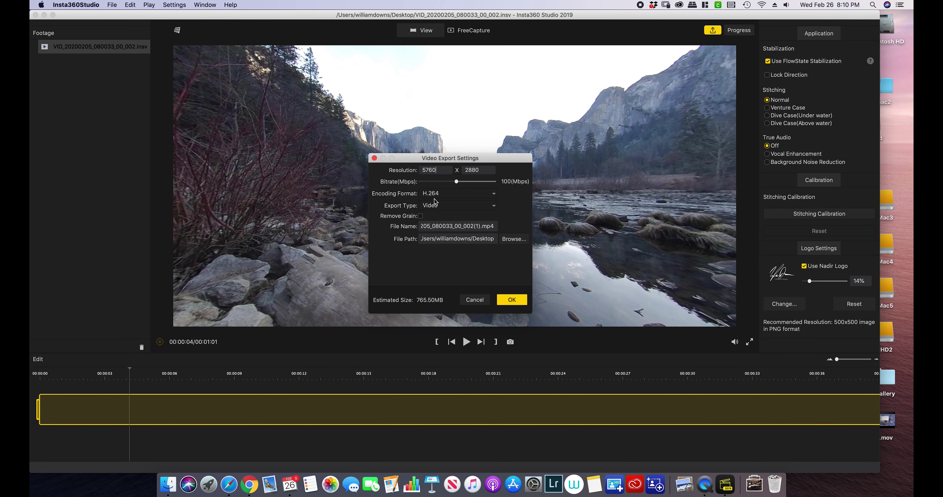
left_click(420, 216)
left_click(35, 15)
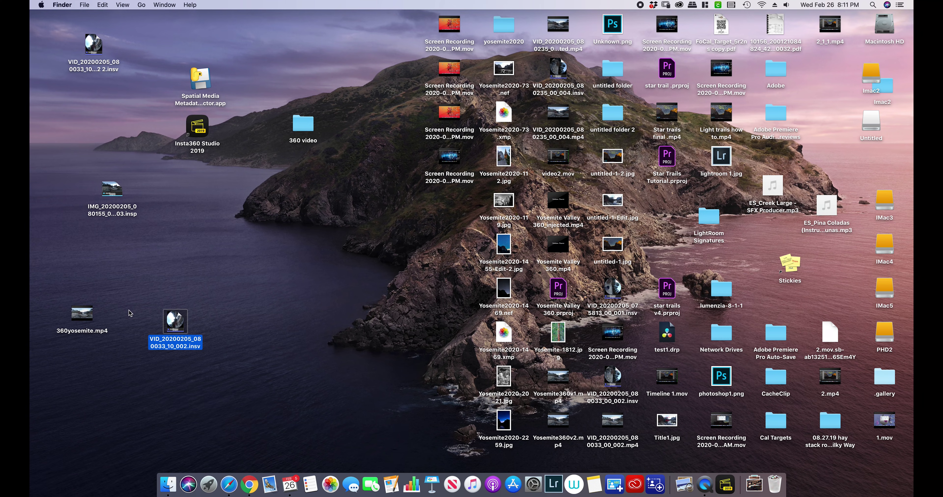
Step: Launch the Spatial Media Metadata Injector from the desktop
double_click(201, 87)
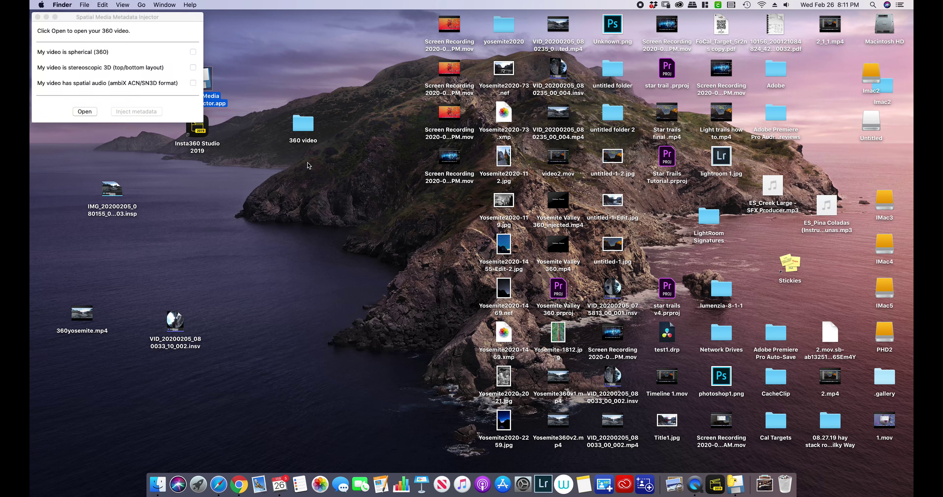
Step: Load 360yosemite.mp4, inject spherical 360 metadata, and save it as 360yosemite_injected.mp4
left_click(85, 111)
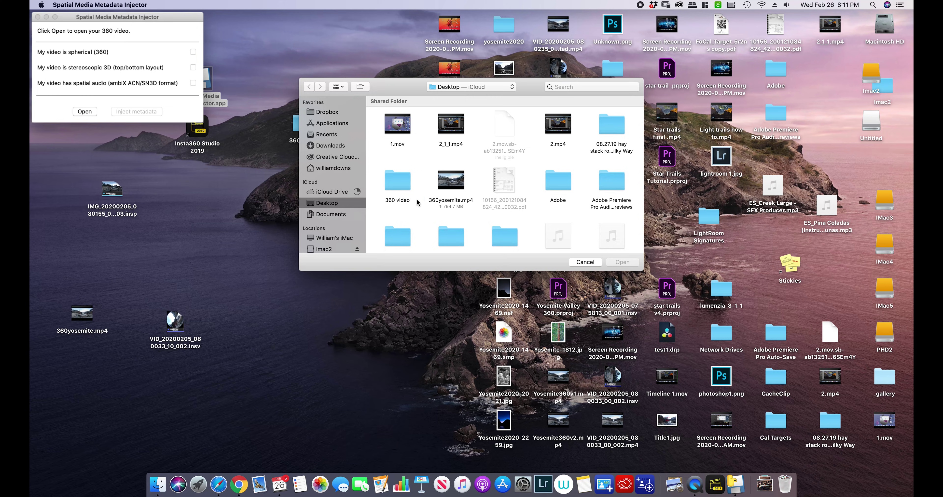
left_click(462, 188)
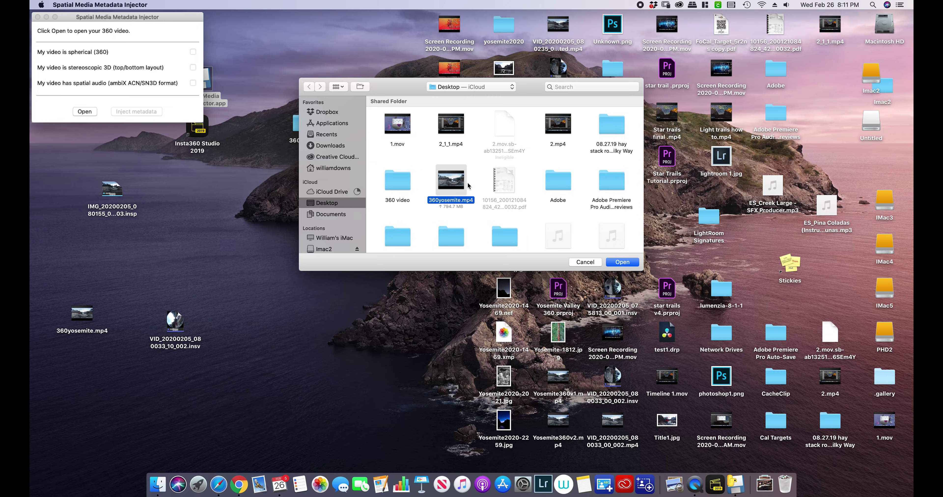
double_click(463, 189)
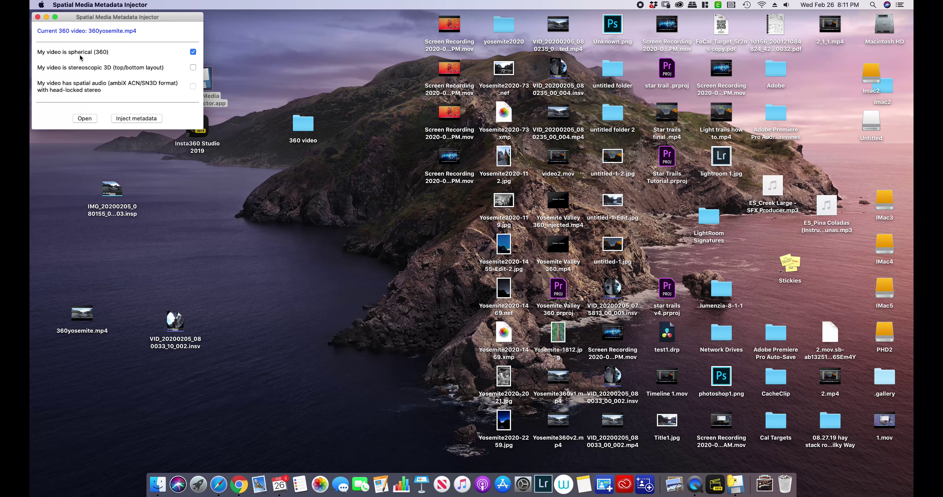
left_click(150, 123)
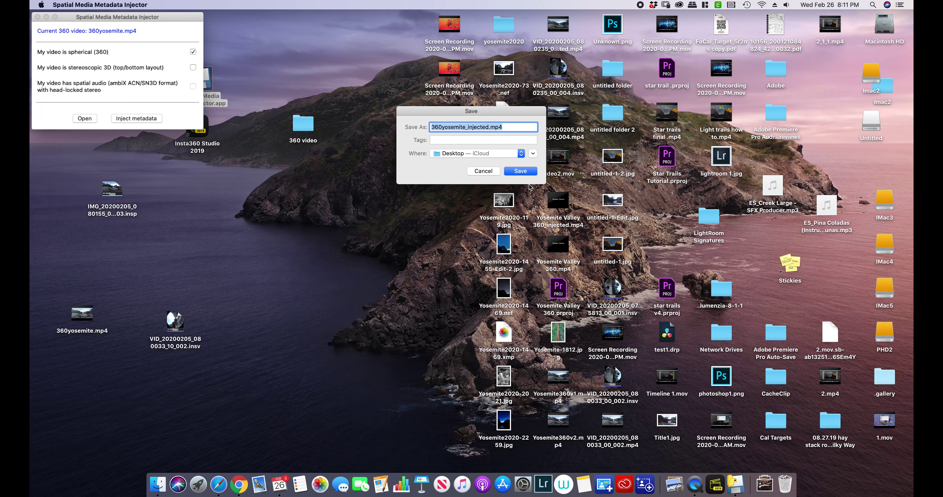
left_click(524, 172)
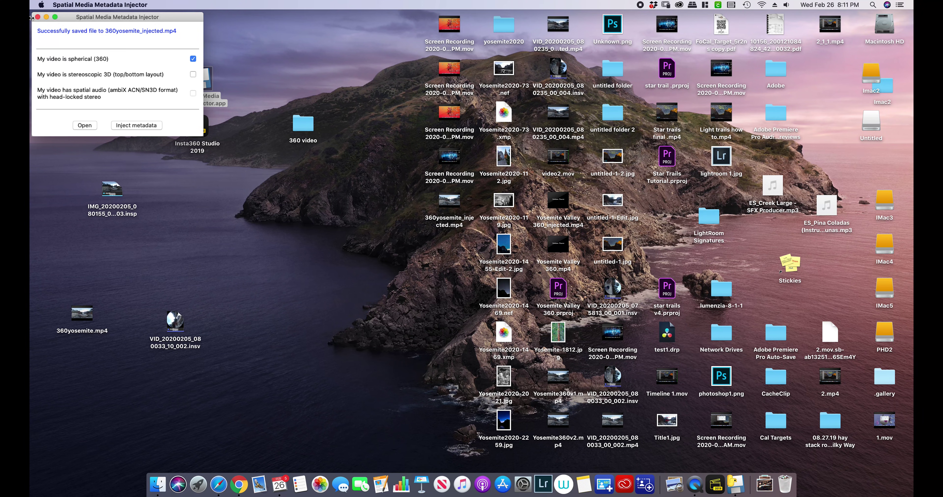
Step: Quit the Spatial Media Metadata Injector with Cmd+Q
key("super+q")
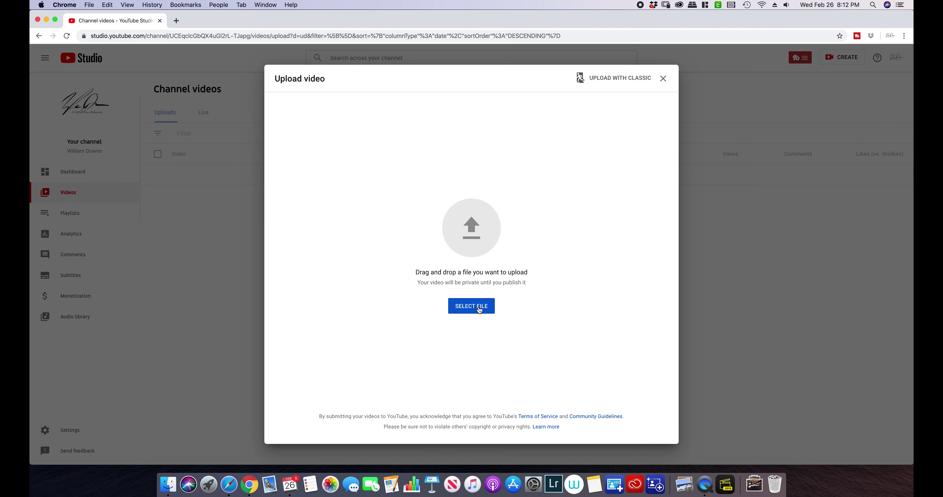
Step: Pick 360yosemite_injected.mp4 from the Desktop to start the YouTube upload
left_click(479, 310)
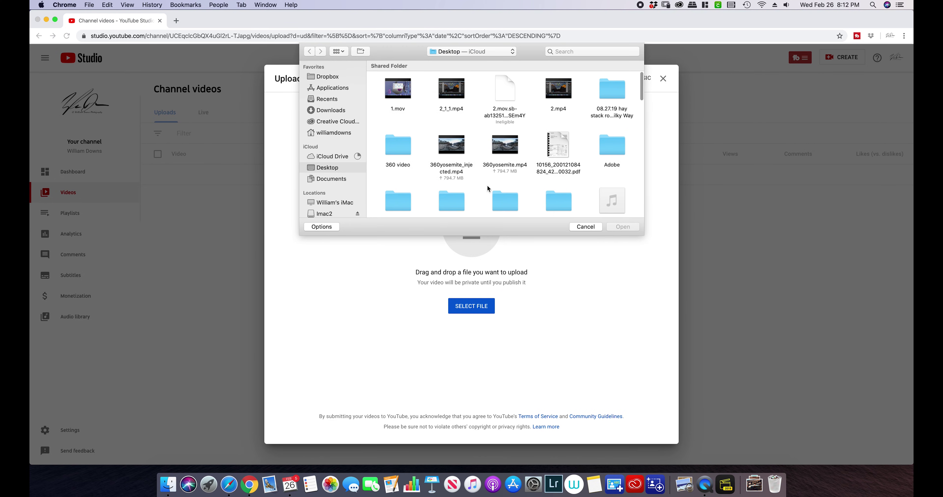
scroll(487, 189, "down", 1)
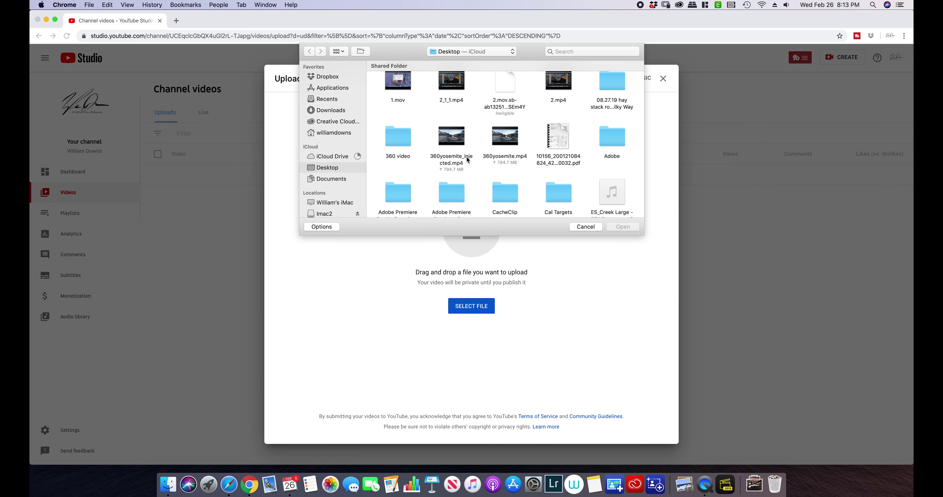
scroll(458, 151, "down", 1)
left_click(451, 136)
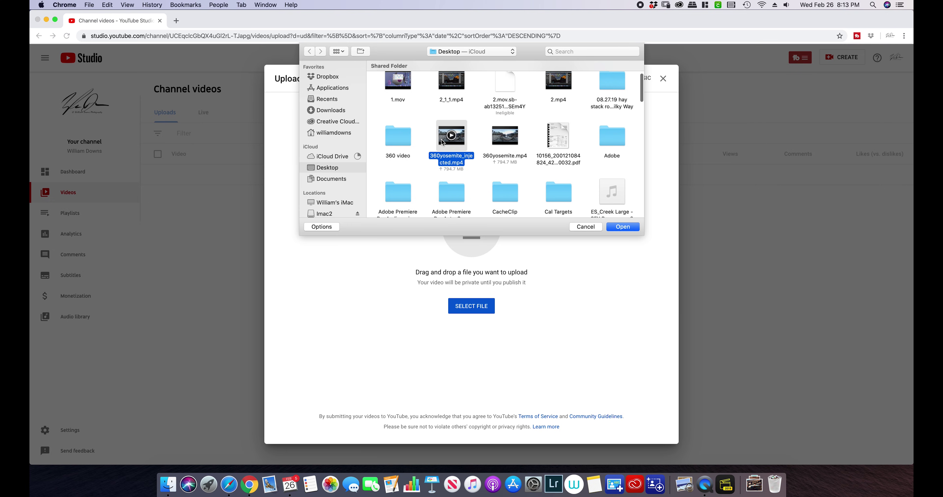
left_click(618, 227)
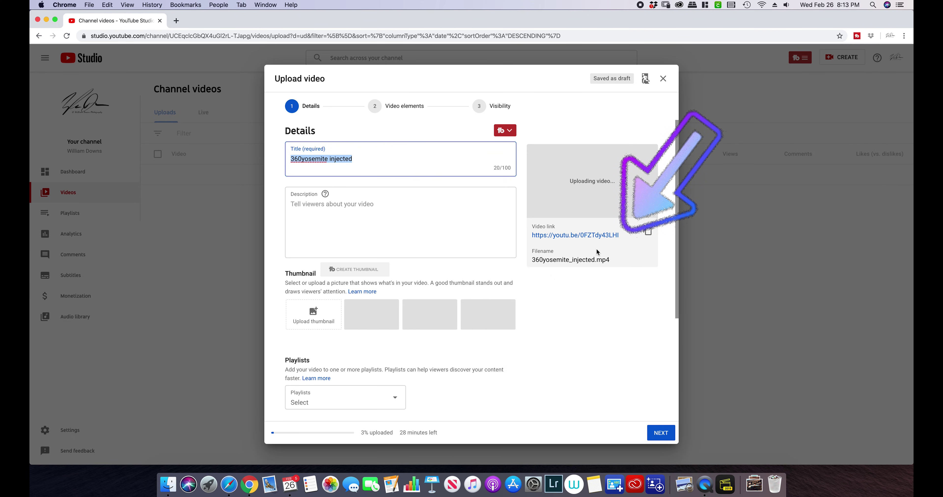
Step: Copy the link of the uploading '360yosemite injected' video
right_click(577, 239)
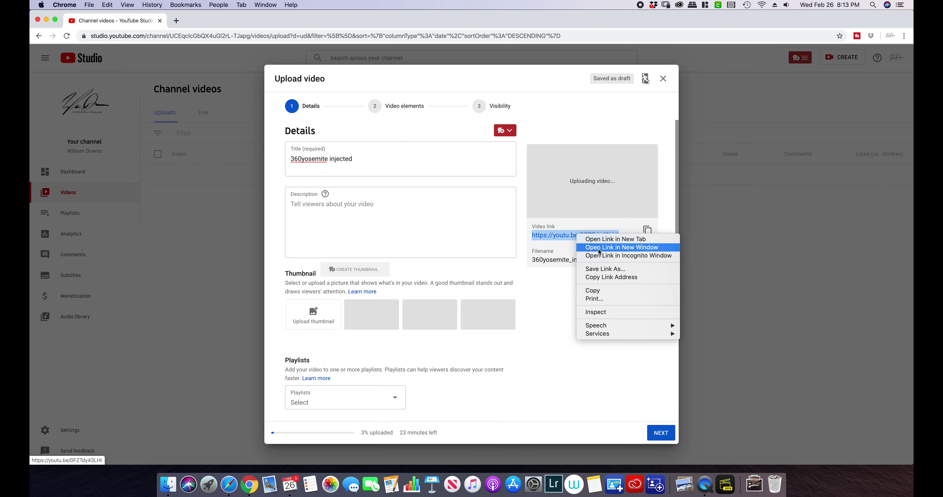
left_click(595, 290)
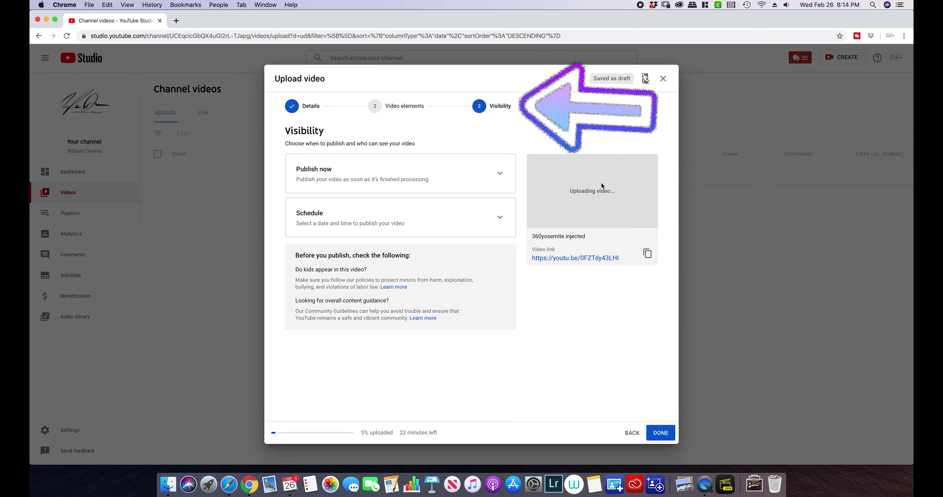
Step: Expand Publish now to show the Public, Unlisted and Private options
left_click(502, 174)
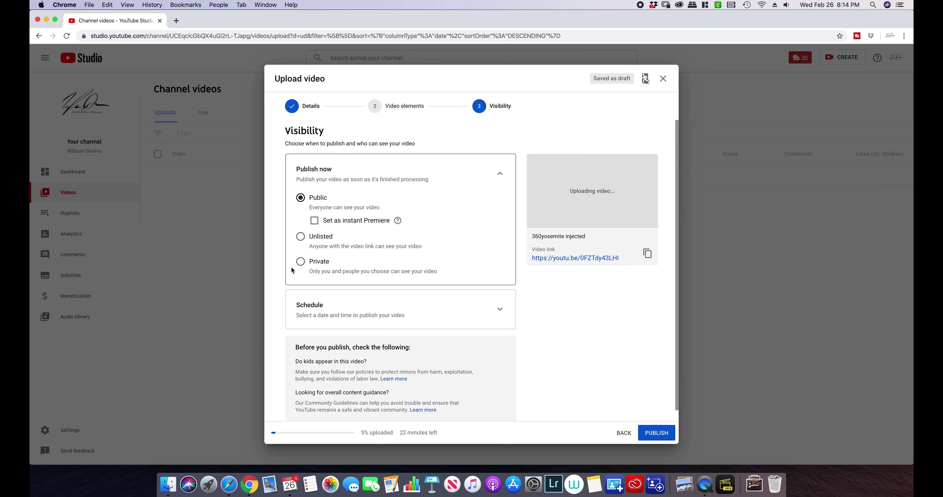